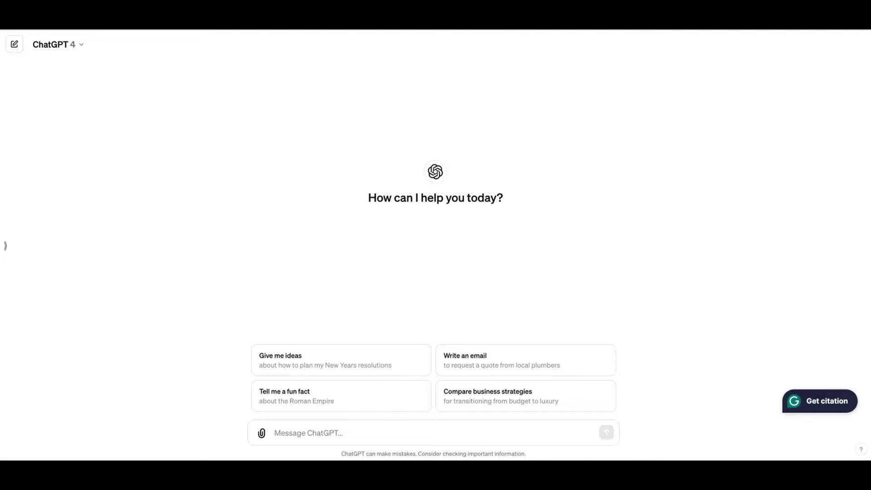
Attach the subscription spreadsheet and paste a prompt requesting per-country subscriber counts from address_country
left_click_drag(430, 342, 320, 433)
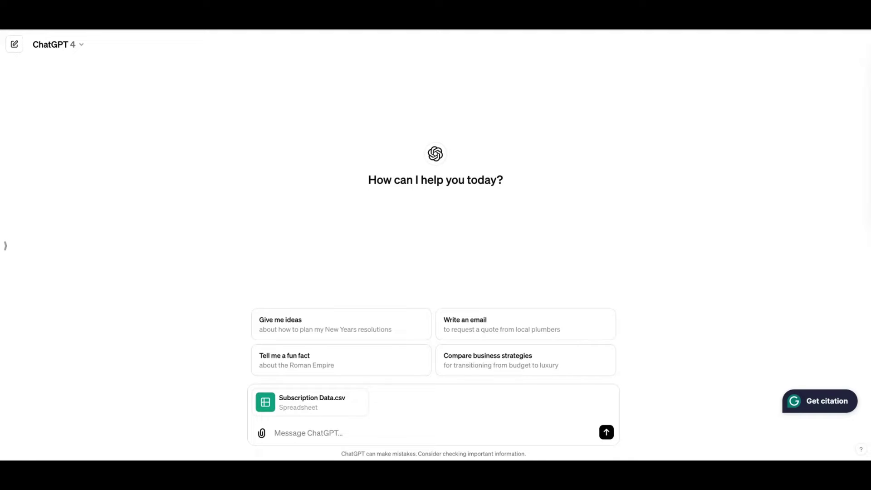
type("Create a table from this data showing all the countries in the address_country column in the first column and a total for the number of times that countries is listed in the second column. Give me the entire table.")
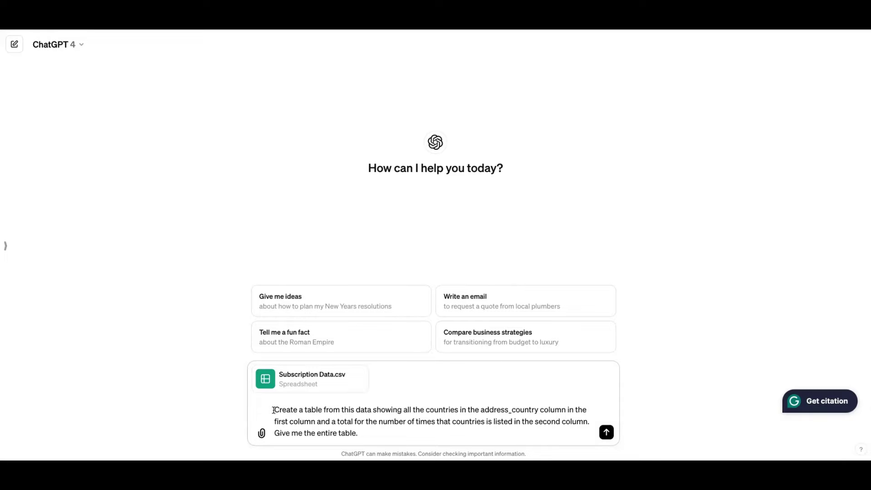
Send the country count request, then paste the top-six-plus-Others pie chart prompt with hex palette
left_click(607, 432)
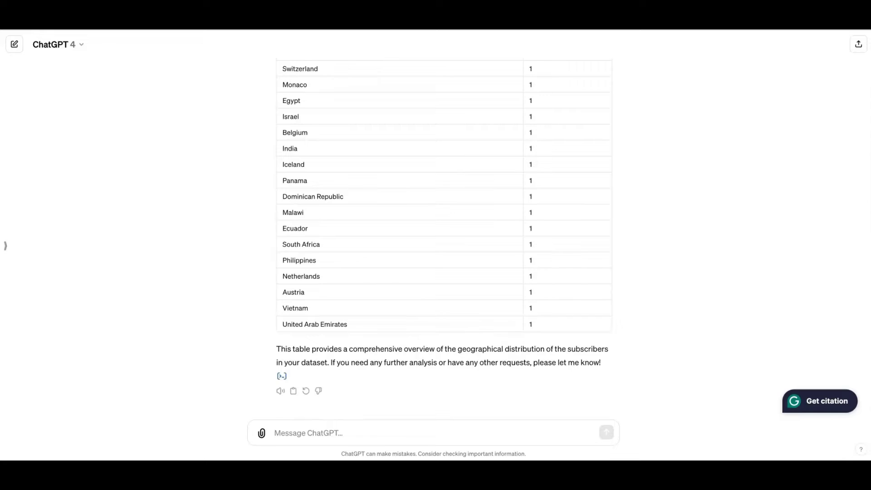
type("Using the table you generated above, create a pie chart showing the percentage for each country, showing the top 6 countries and using Others to make the total come out to 100%. Do not add the percentages to the chart. Do not add a title to the chart.  Use this color pallet: #AD7AD1, #D2B6E6, #639DE9, #BCD5F5, #3AAFB9, #C5EAED,#E8E8E8")
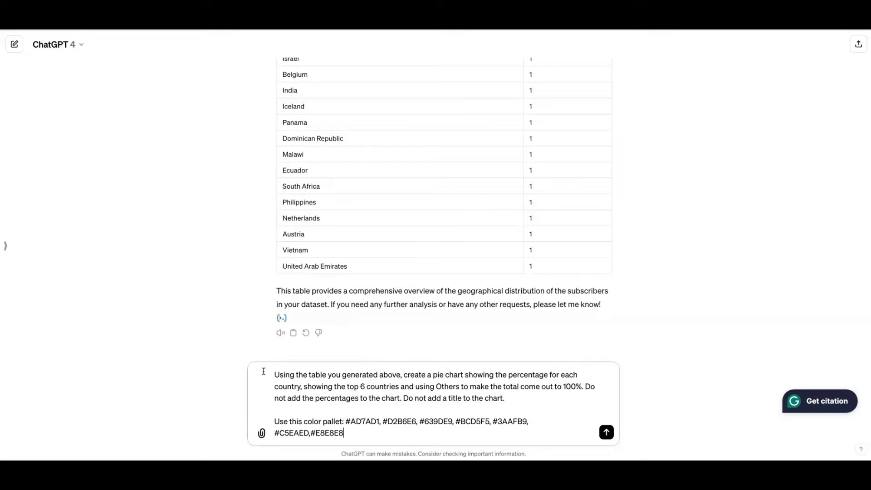
Send the pie chart request and begin a follow-up 'Please redo the chart with no text.'
key("Return")
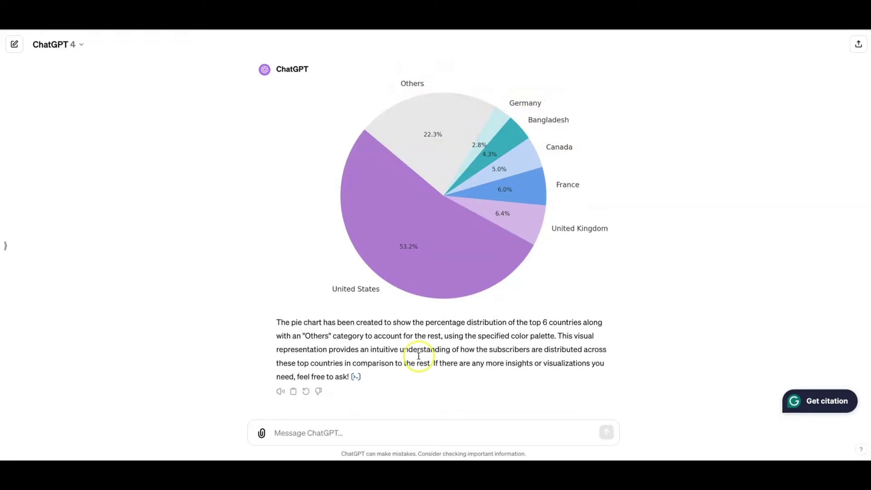
left_click(312, 430)
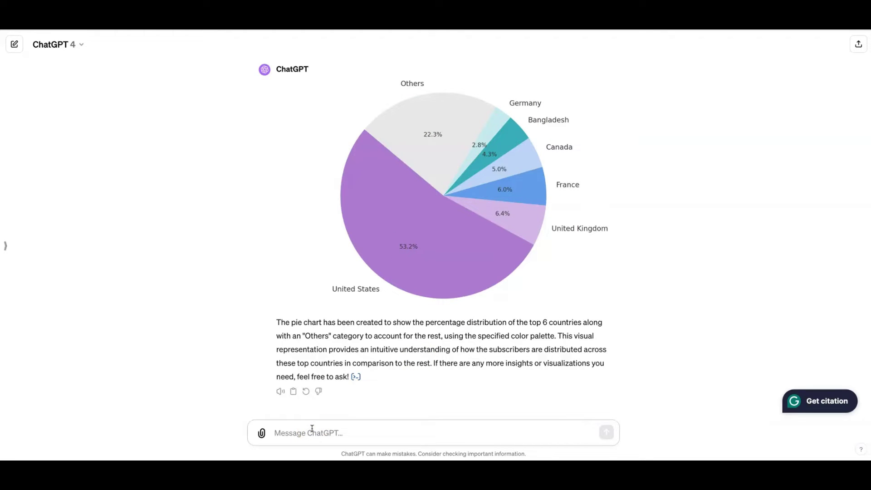
type("Please redo the chart with")
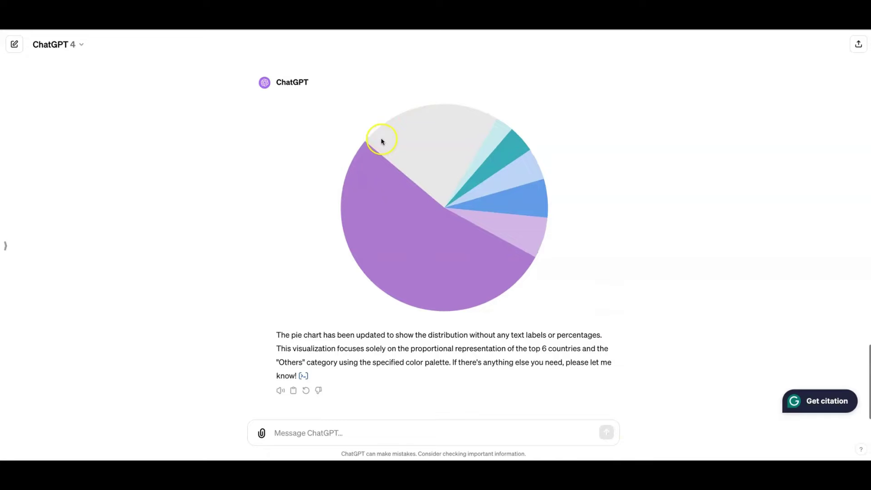
Save the unlabelled pie chart image from the chat as pie chart.png
scroll(443, 175, "up", 1)
right_click(444, 161)
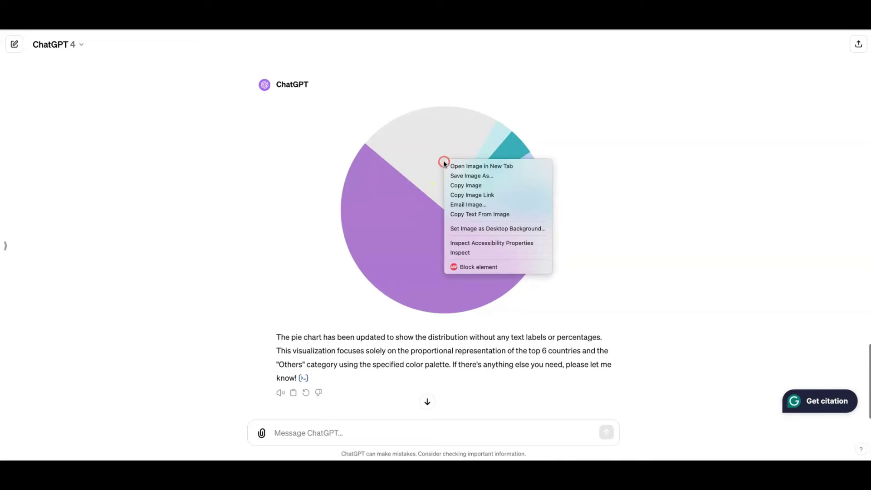
left_click(463, 177)
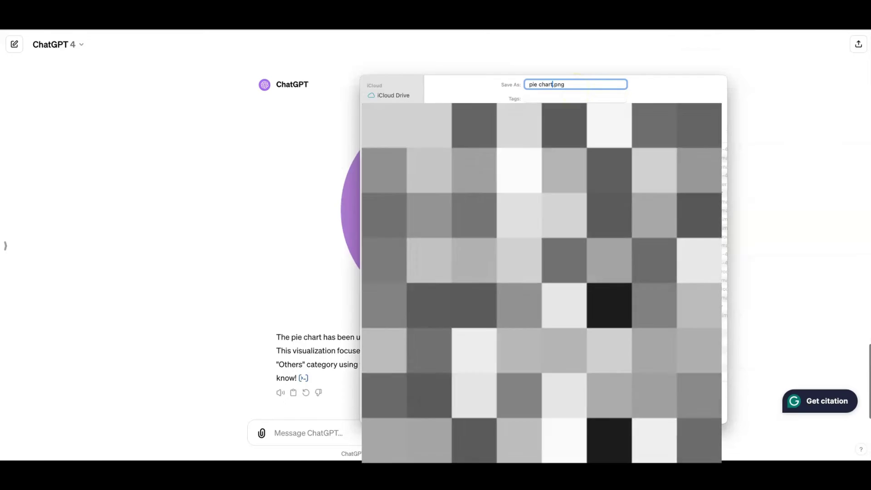
key("Return")
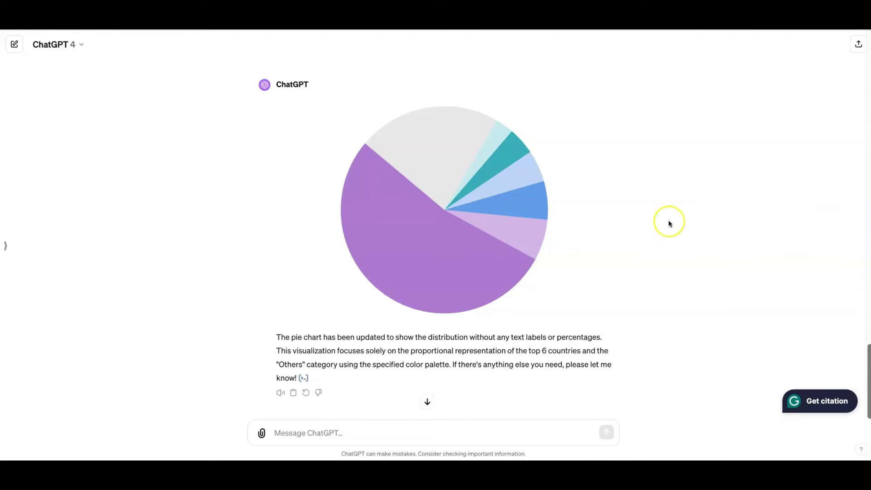
Send the request for a table of the charted countries and their percentages
scroll(669, 222, "up", 10)
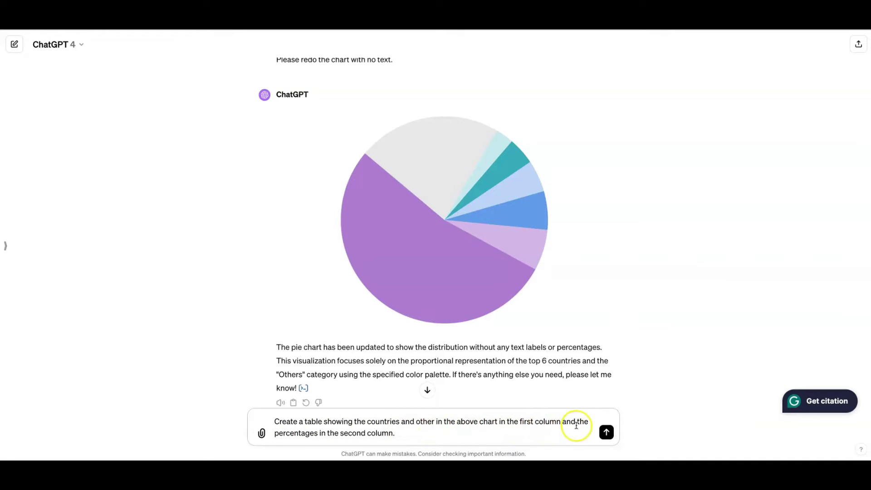
left_click(607, 432)
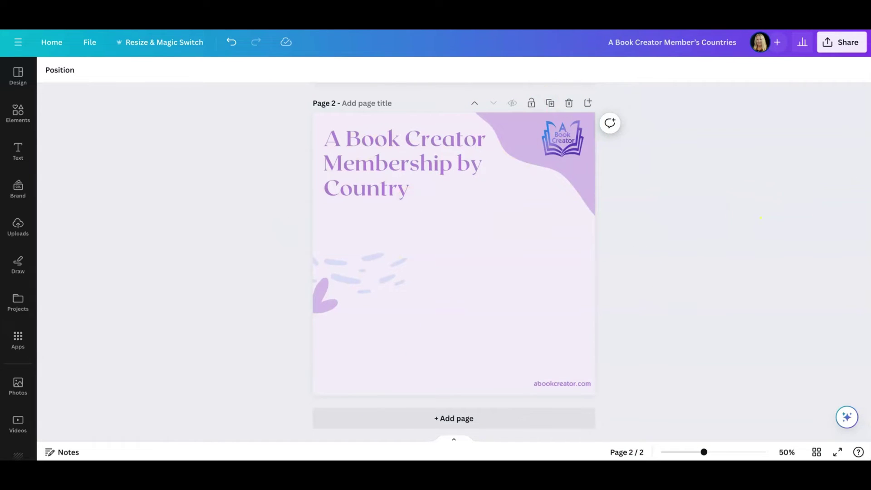
Add the pie chart to Page 2, remove its white background, enlarge it, then select ChatGPT's percentage rows
left_click_drag(529, 265, 548, 254)
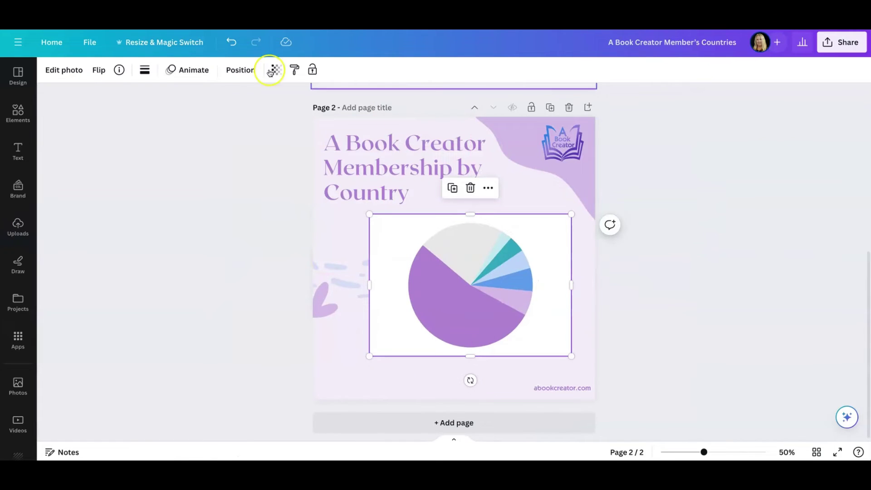
left_click(73, 71)
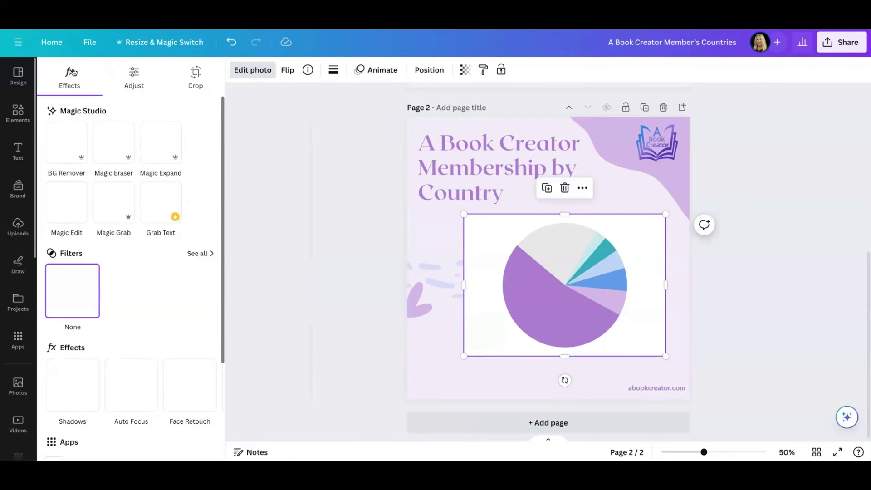
left_click(88, 157)
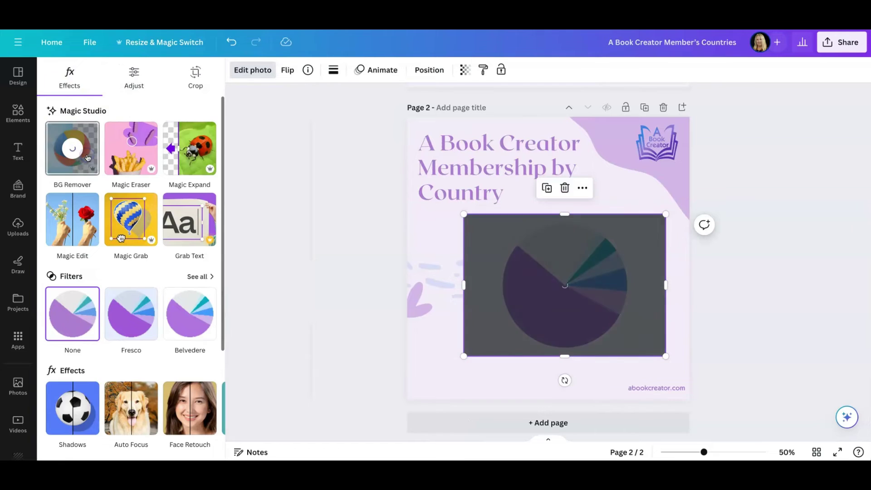
left_click_drag(571, 213, 592, 199)
left_click_drag(521, 310, 518, 315)
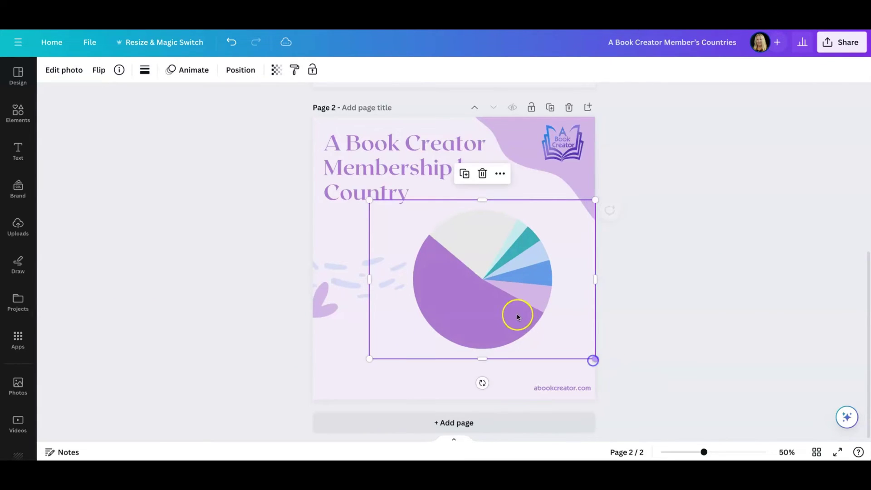
left_click(638, 295)
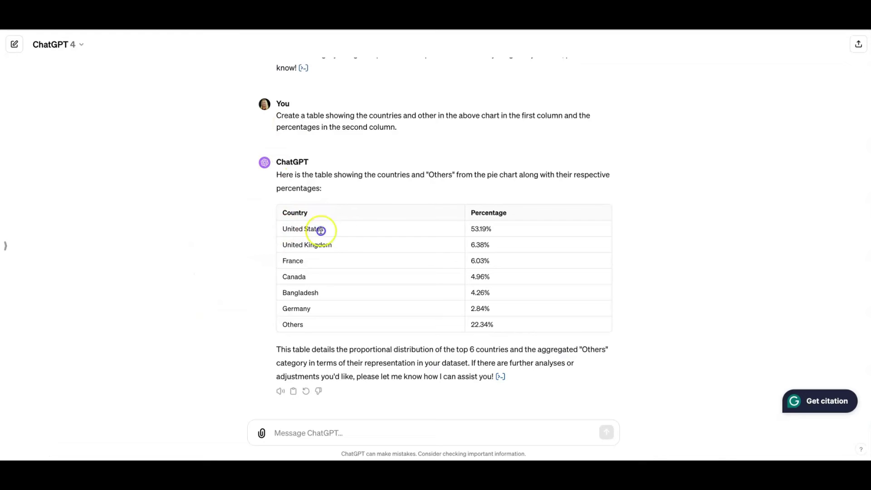
left_click_drag(317, 230, 520, 330)
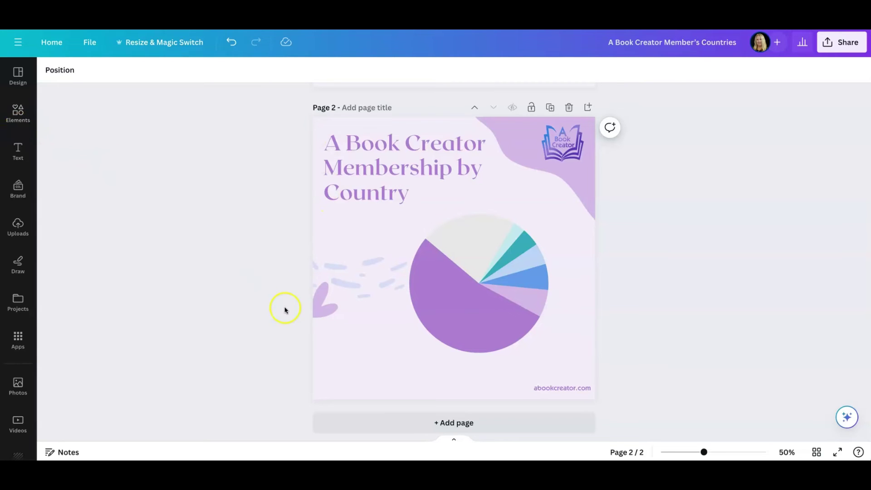
Paste the country percentage list at the page's lower left, left-aligned in purple
type("United States: 53.19% United Kingdom: 6.38% France: 6.03% Canada: 4.96% Bangladesh: 4.26% Germany: 2.84% Others: 22.34%")
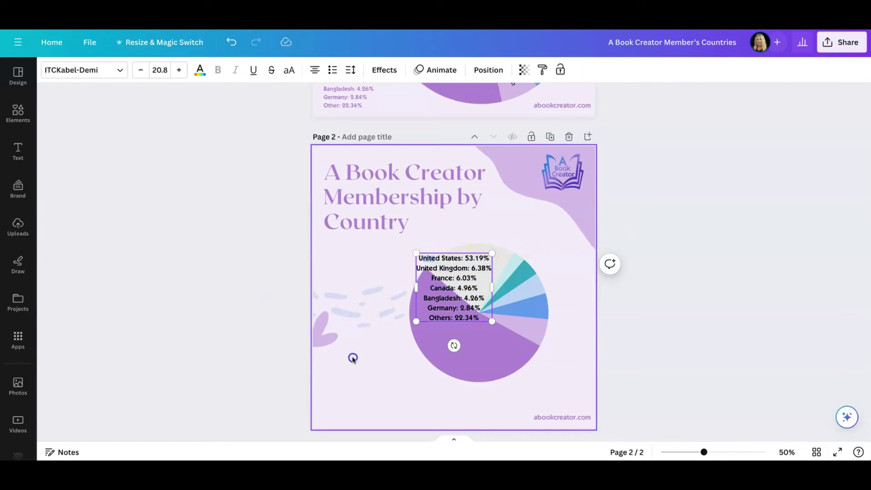
left_click_drag(454, 298, 367, 397)
left_click(314, 70)
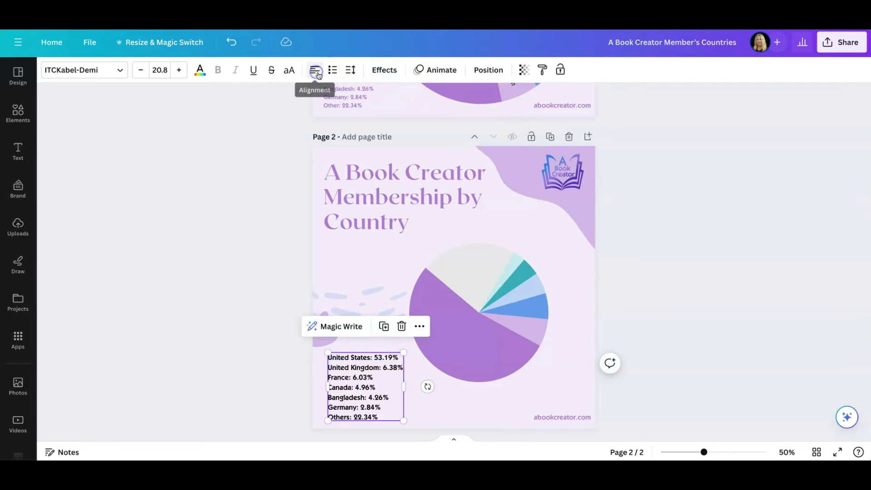
left_click(198, 70)
left_click(175, 134)
left_click(294, 333)
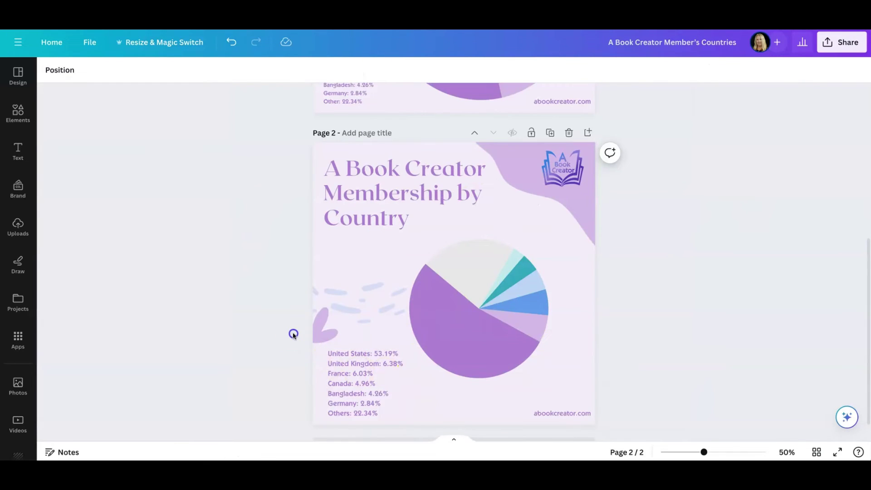
left_click(351, 351)
left_click(347, 352)
left_click(366, 354)
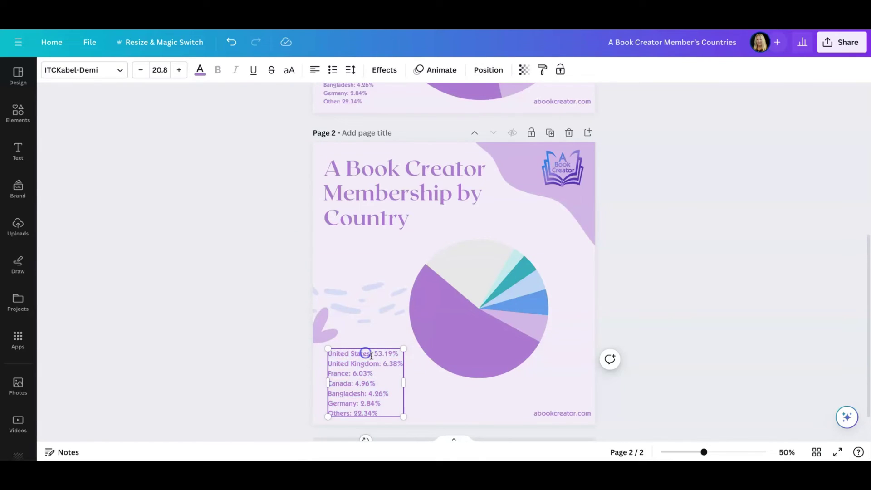
Make the United States, France and United Kingdom slice labels white
left_click(457, 335)
left_click(200, 70)
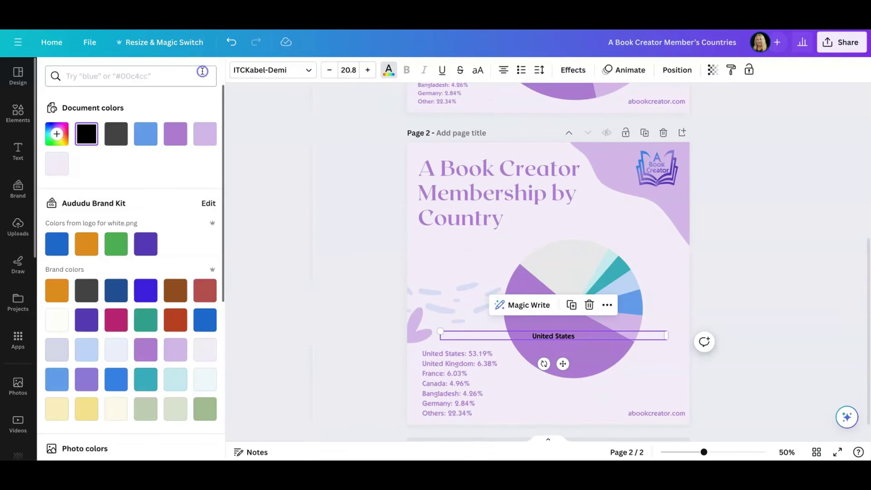
left_click(59, 164)
left_click(665, 205)
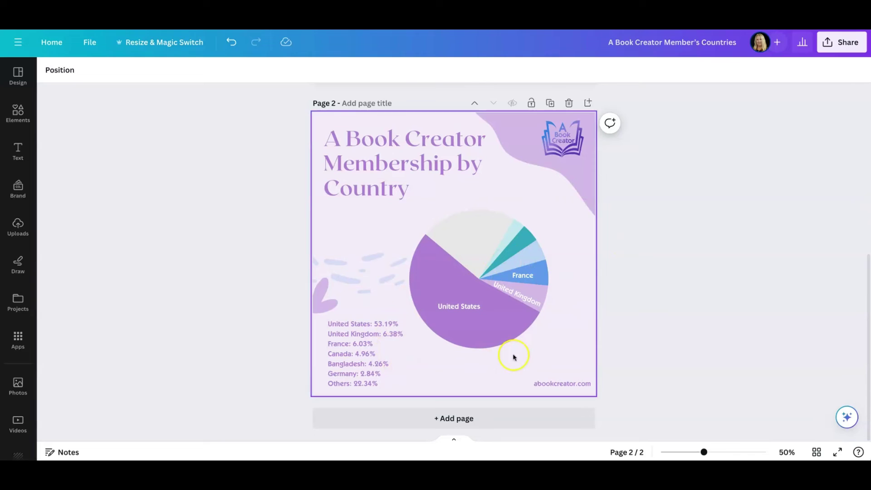
left_click(445, 325)
left_click(709, 207)
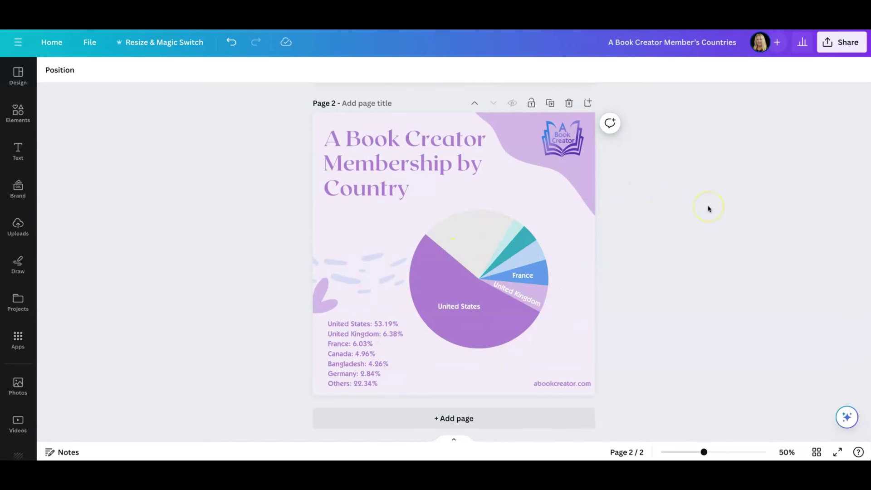
Scroll up to Page 1 and select, then deselect, its labelled pie chart
scroll(709, 207, "up", 5)
left_click(693, 206)
left_click(472, 367)
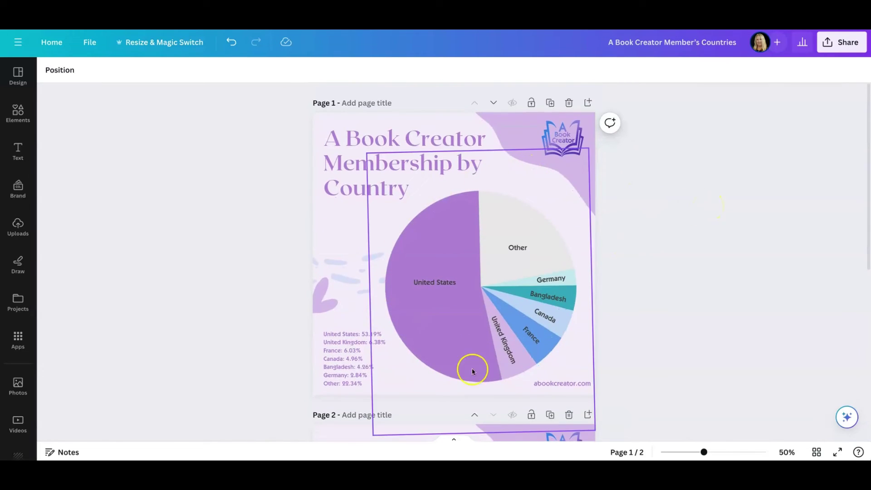
left_click(260, 405)
left_click(704, 239)
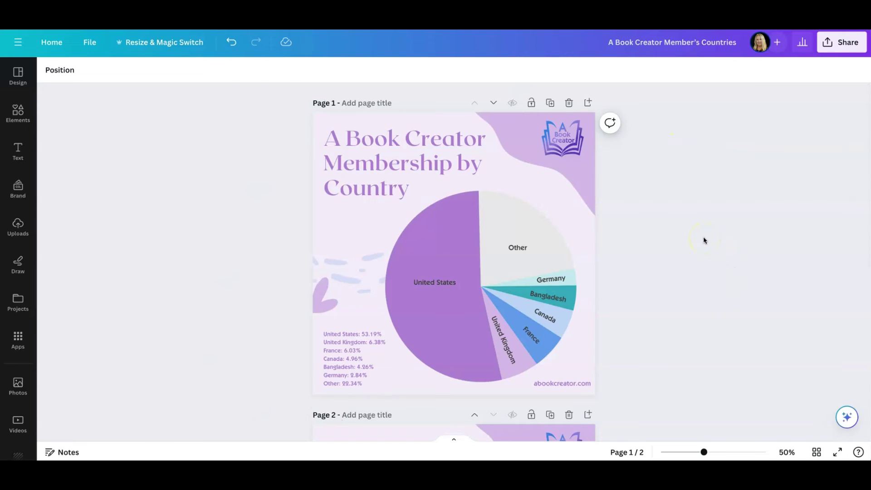